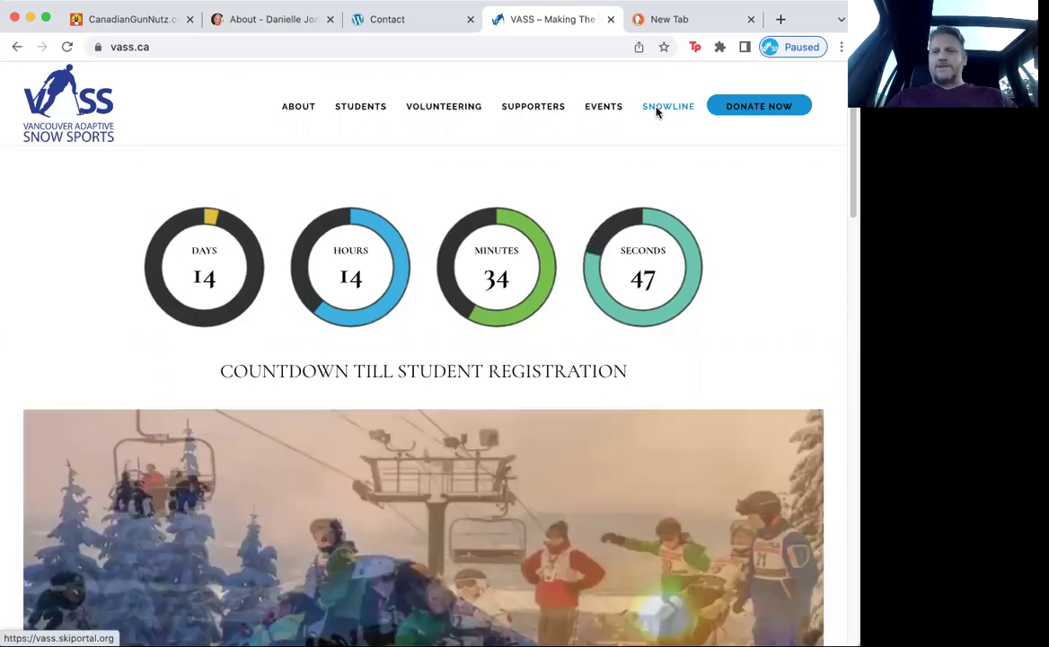
# Step: Sign out of Snowline, log back in with the instructor's user ID and password, and enter the VASS club
pyautogui.moveTo(449, 105)
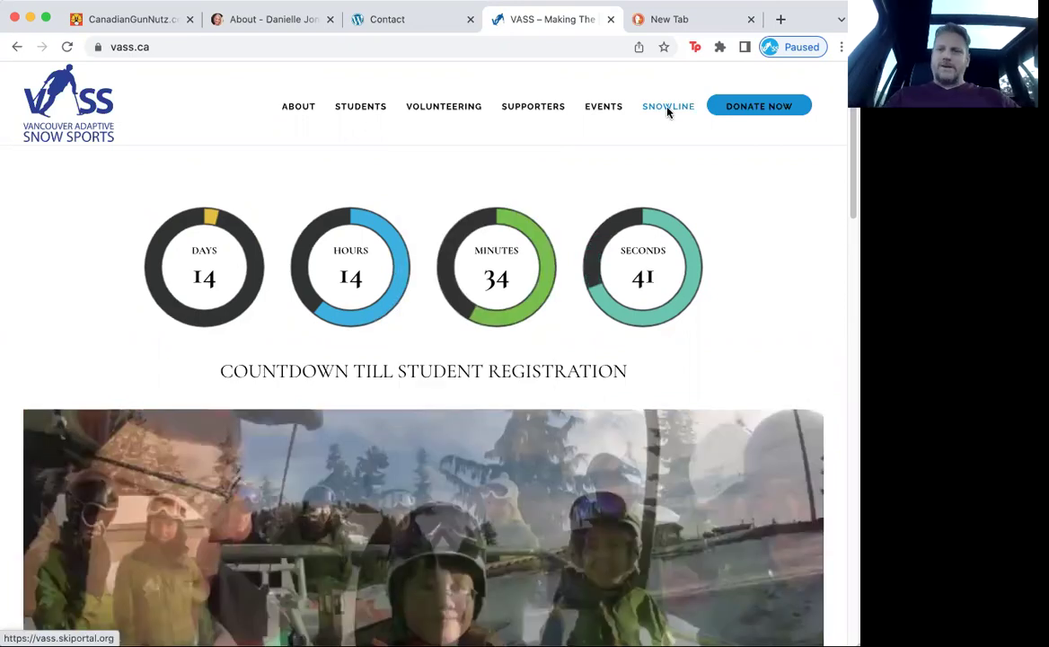
pyautogui.click(669, 109)
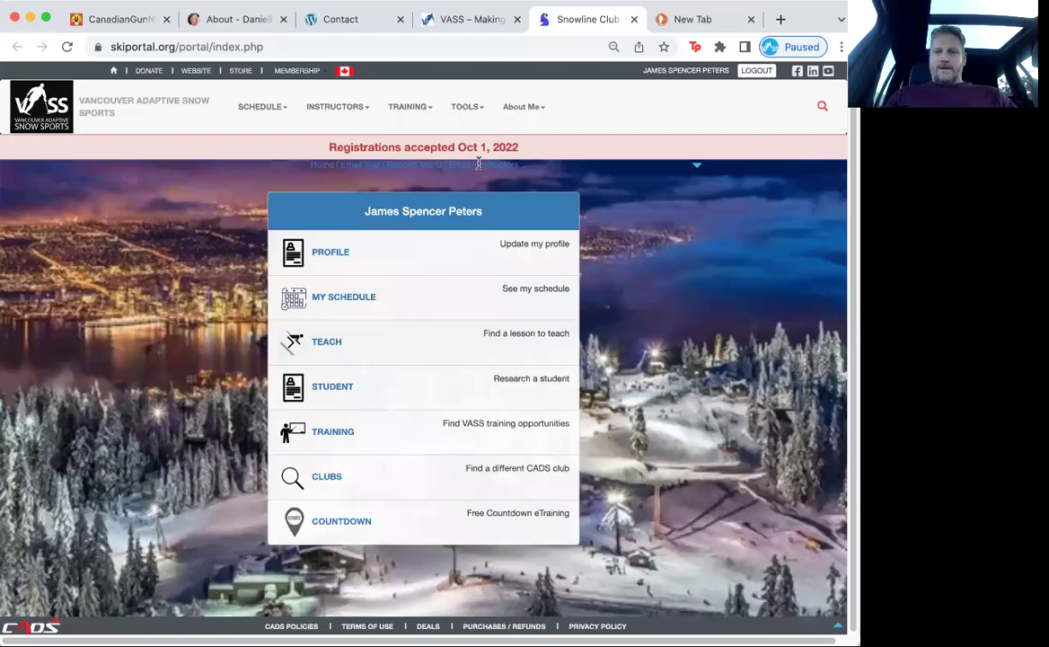
pyautogui.click(756, 70)
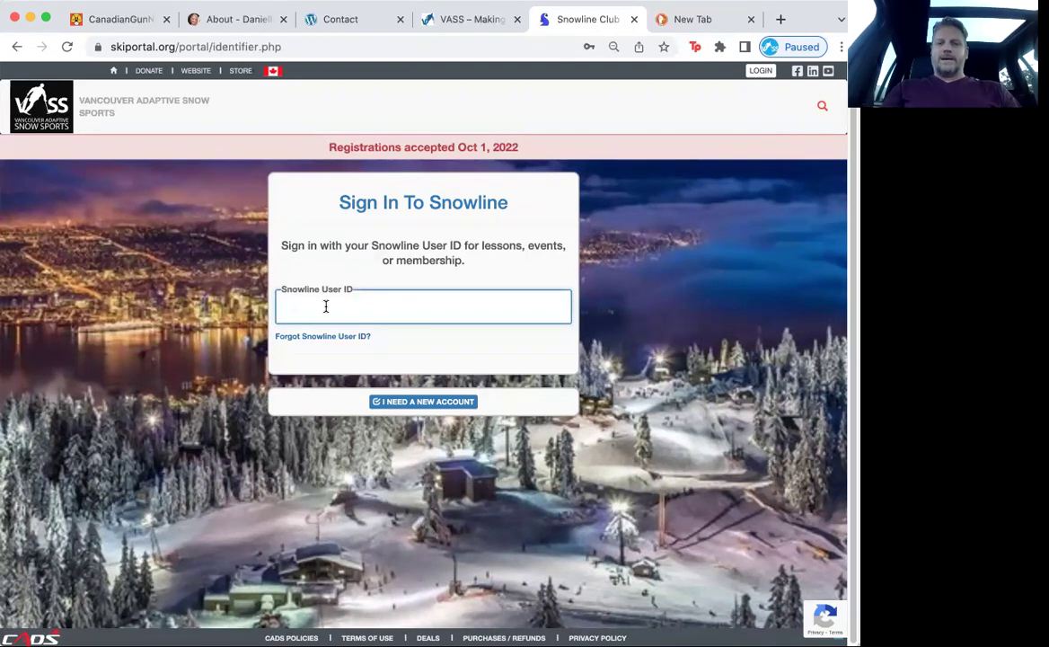
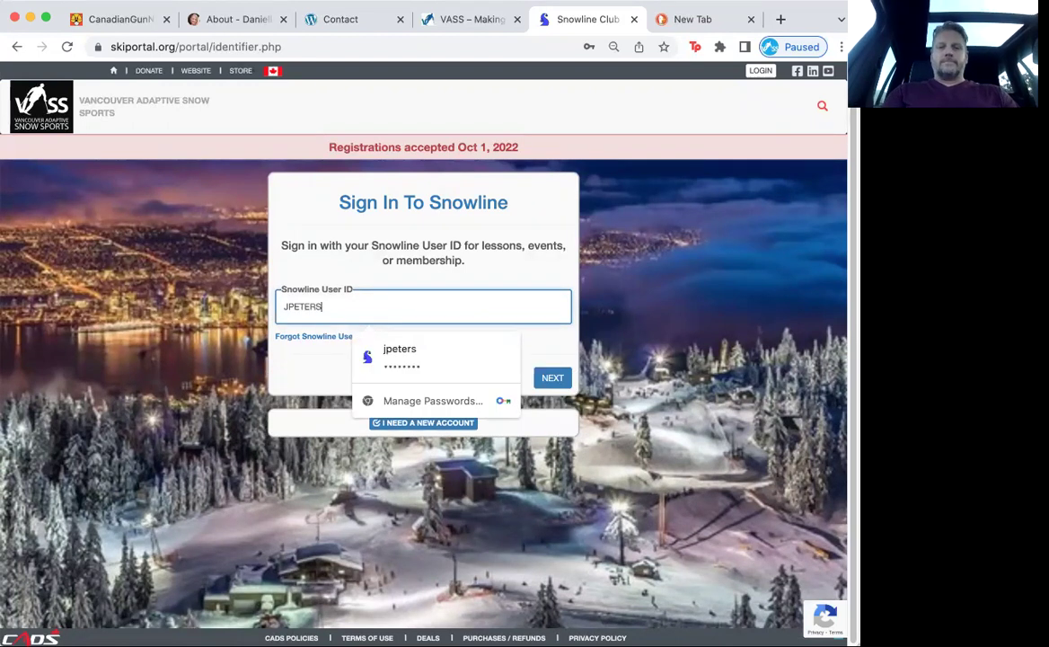
pyautogui.click(555, 376)
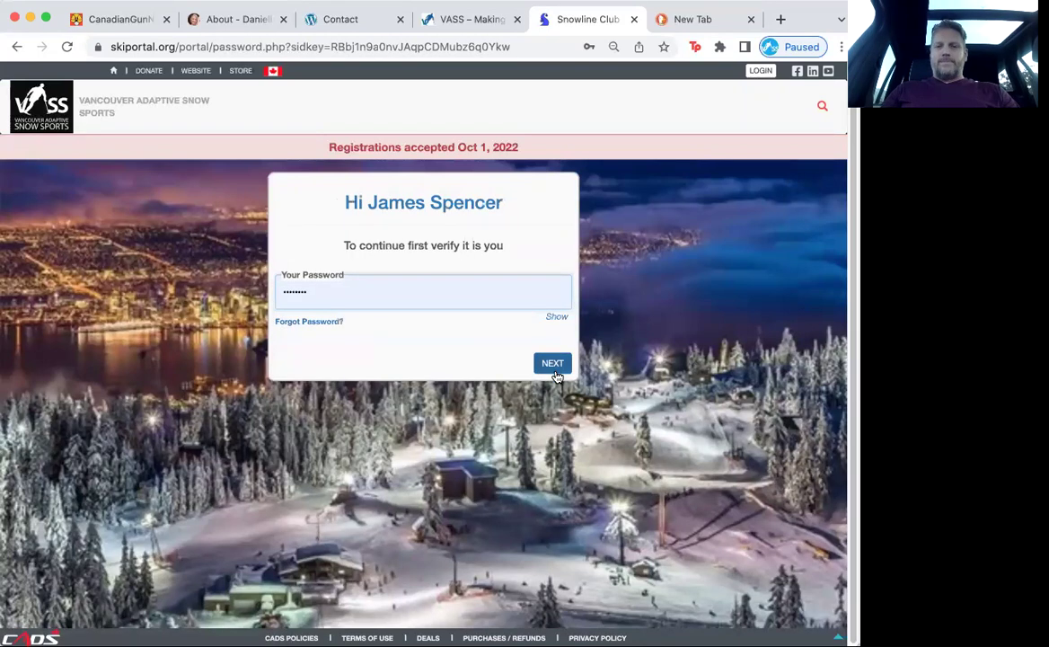
pyautogui.click(552, 363)
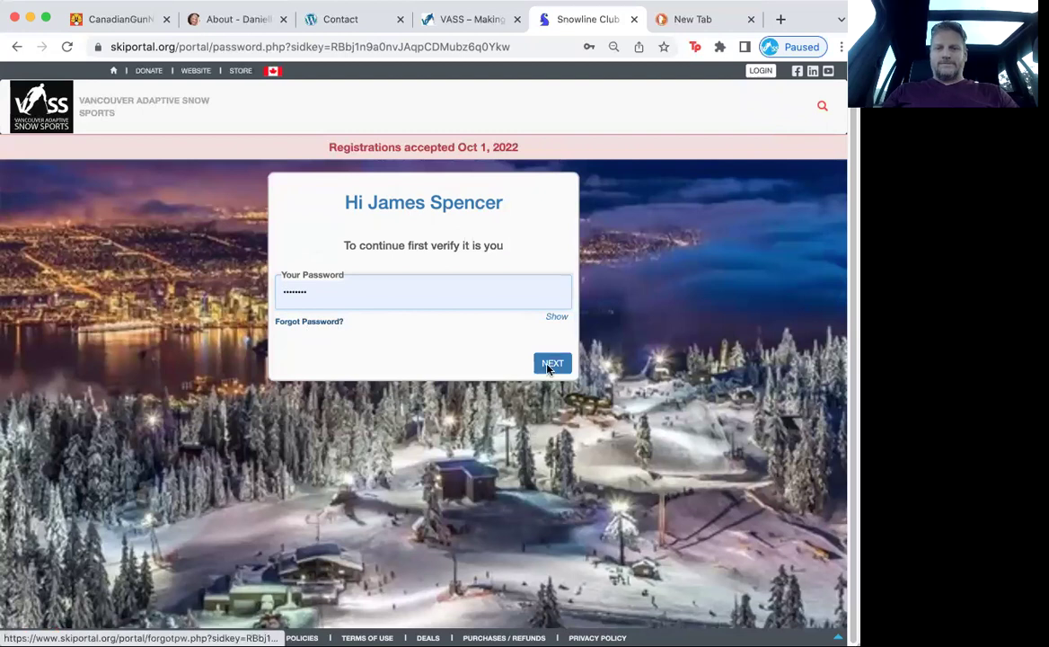
pyautogui.click(551, 367)
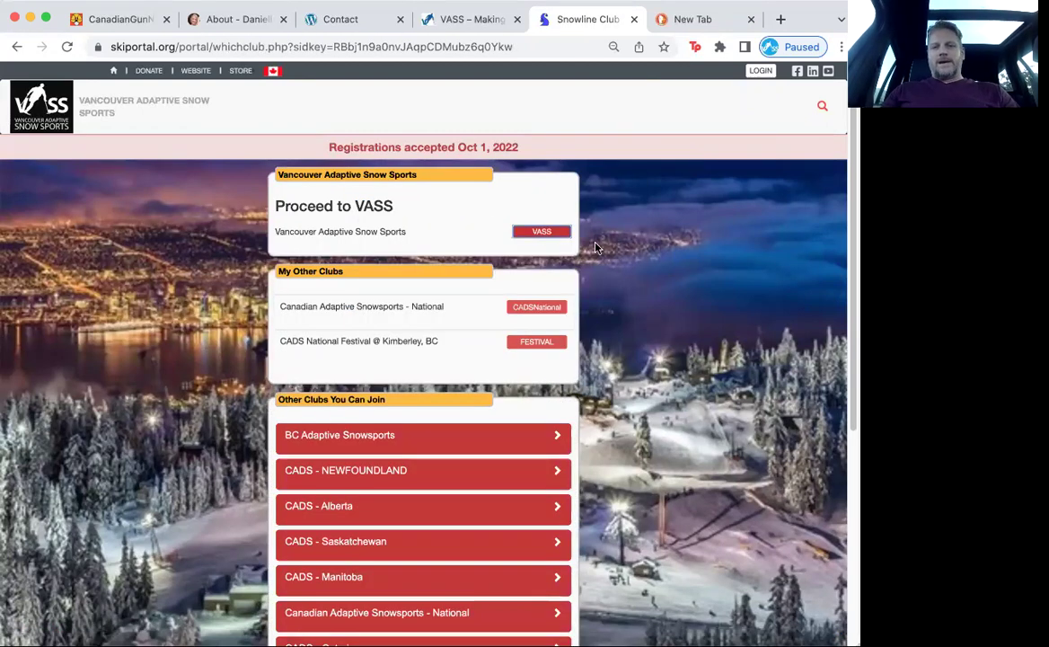
pyautogui.click(542, 232)
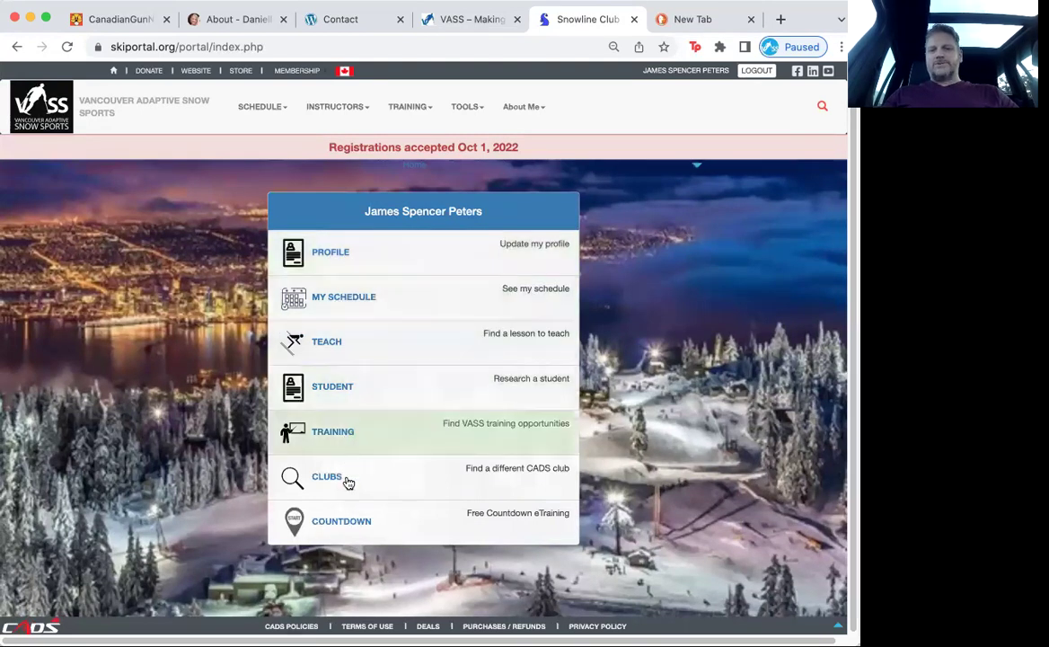
# Step: Review the profile's Identification fields and alternate phone number, then move through Information to Skills & Certs
pyautogui.click(340, 256)
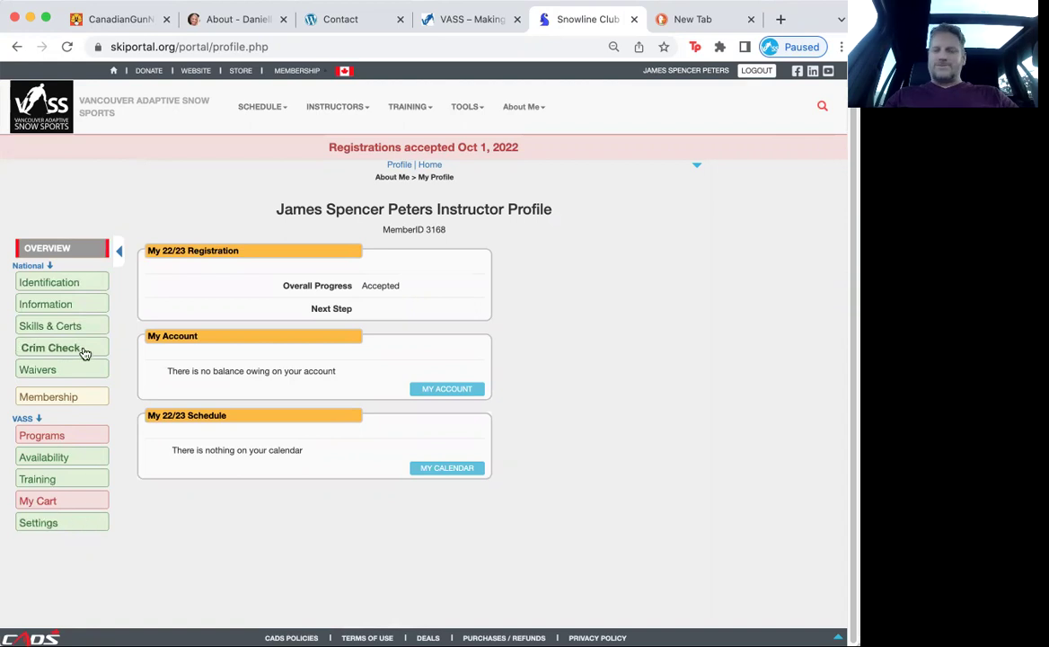
pyautogui.click(75, 285)
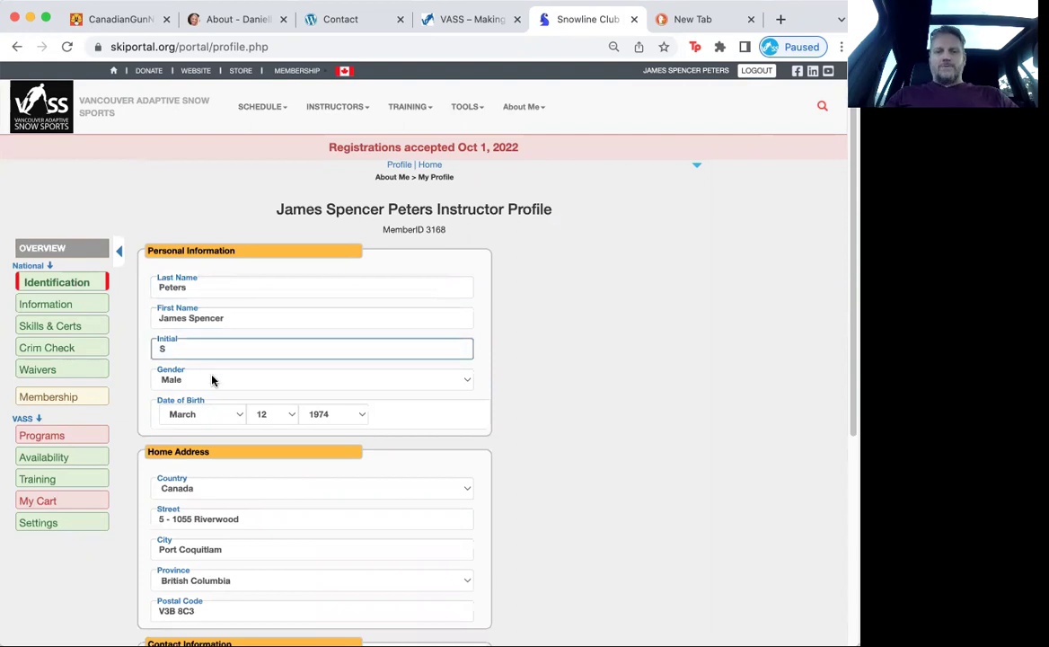
pyautogui.scroll(-1, 213, 420)
pyautogui.scroll(-3, 213, 419)
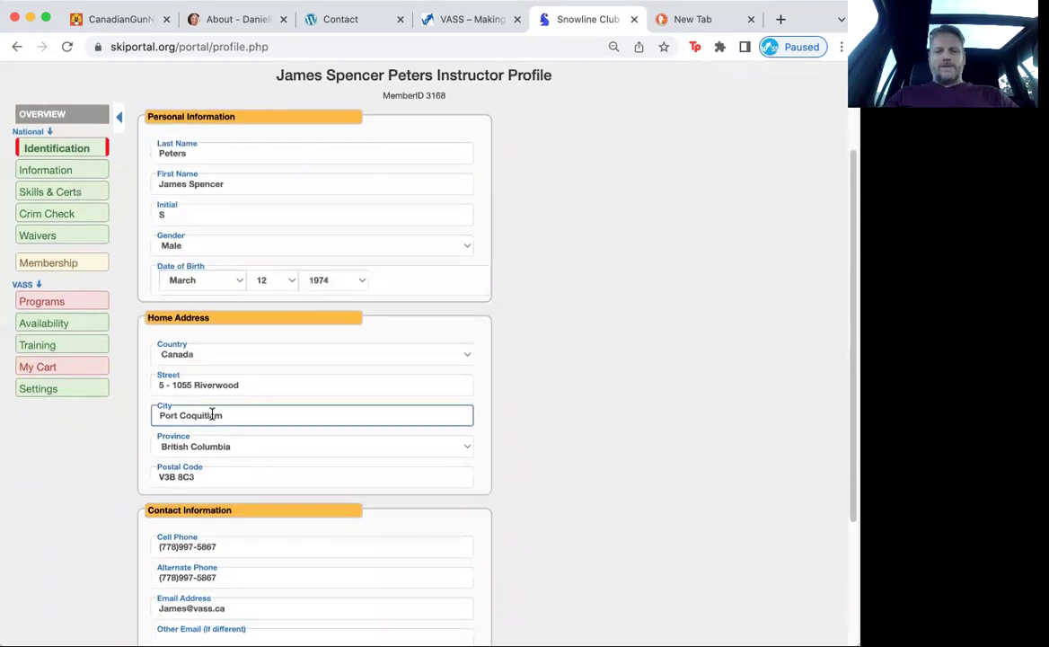
pyautogui.click(243, 530)
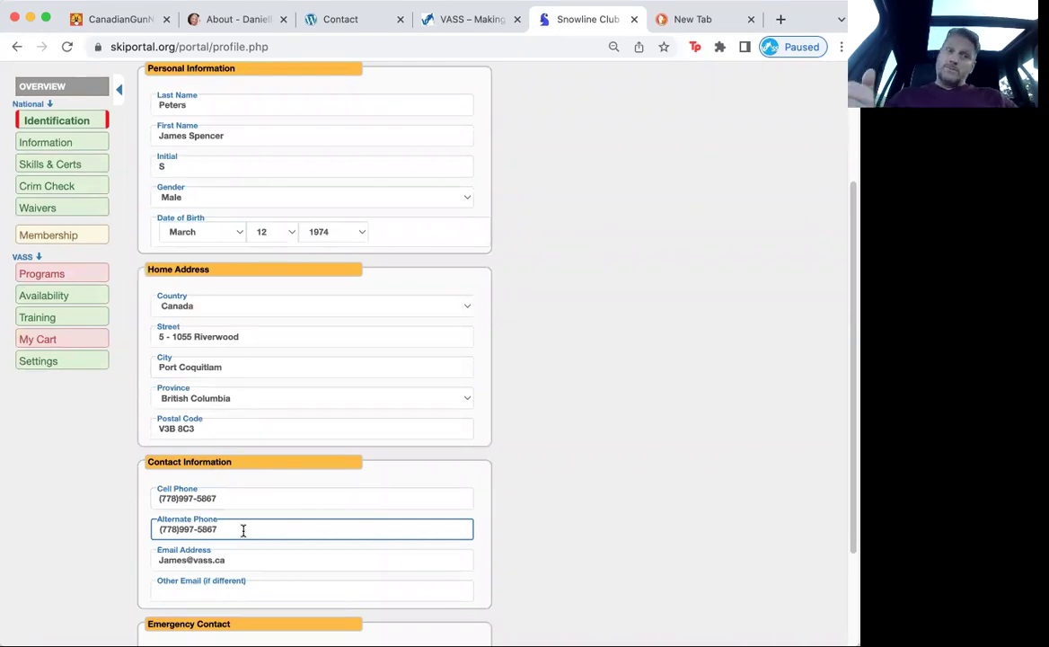
pyautogui.click(49, 536)
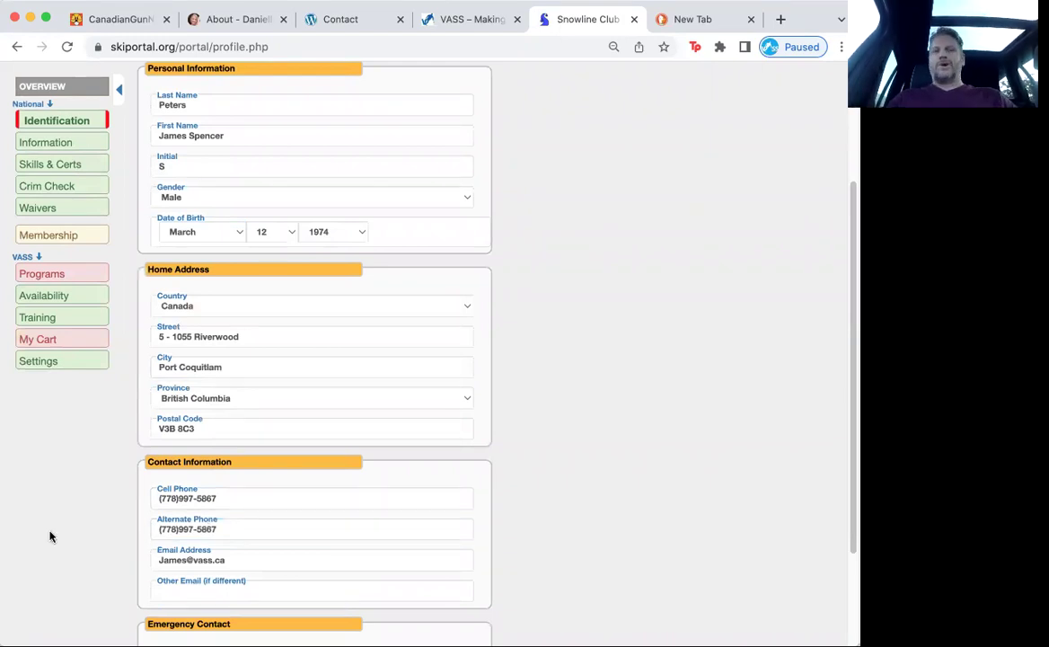
pyautogui.click(69, 142)
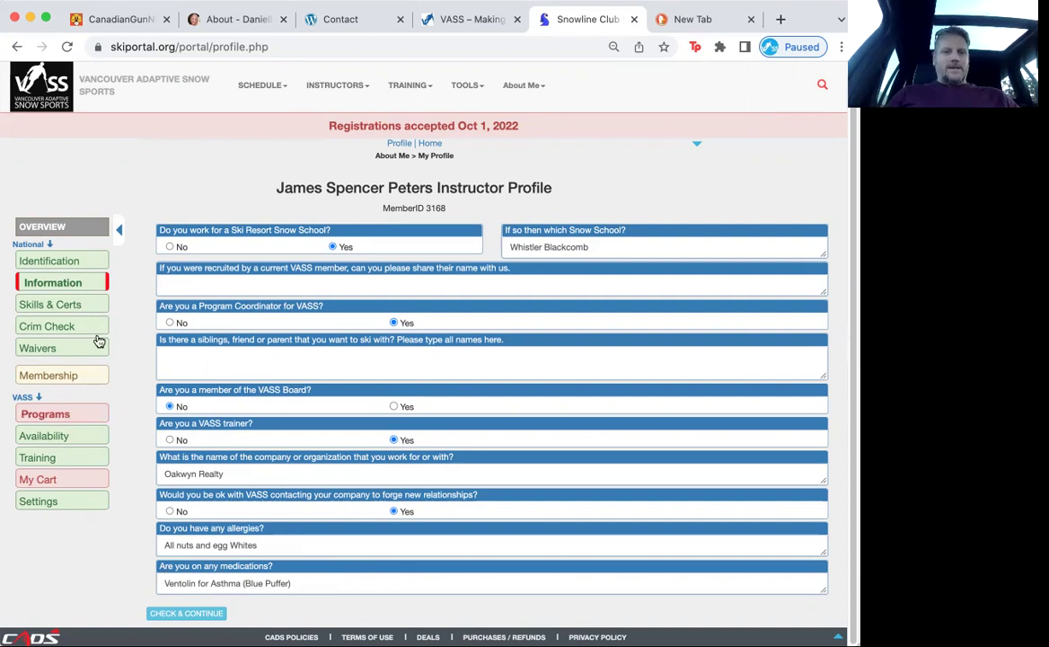
pyautogui.click(92, 308)
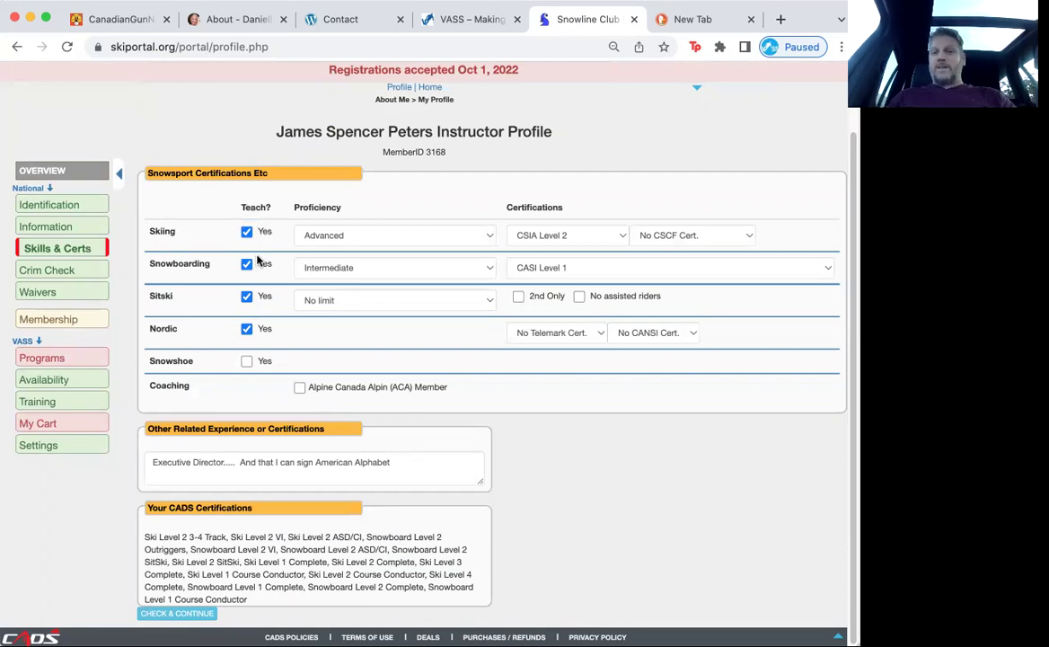
# Step: Untick Nordic teaching in Skills & Certs and bring up the Sitski weight limit choices
pyautogui.click(248, 330)
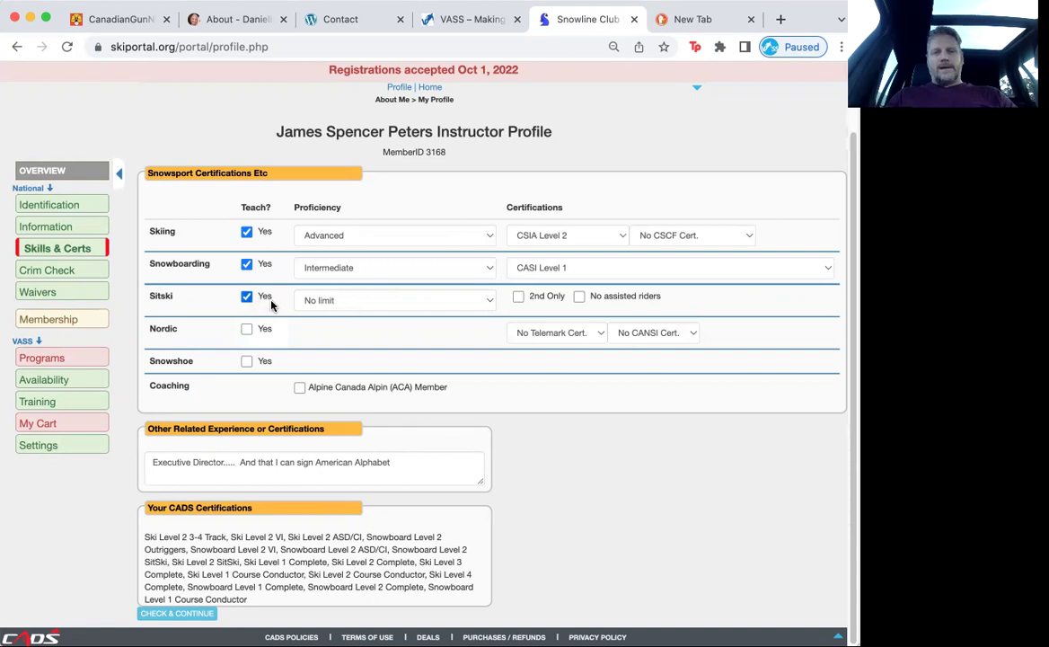
pyautogui.click(486, 303)
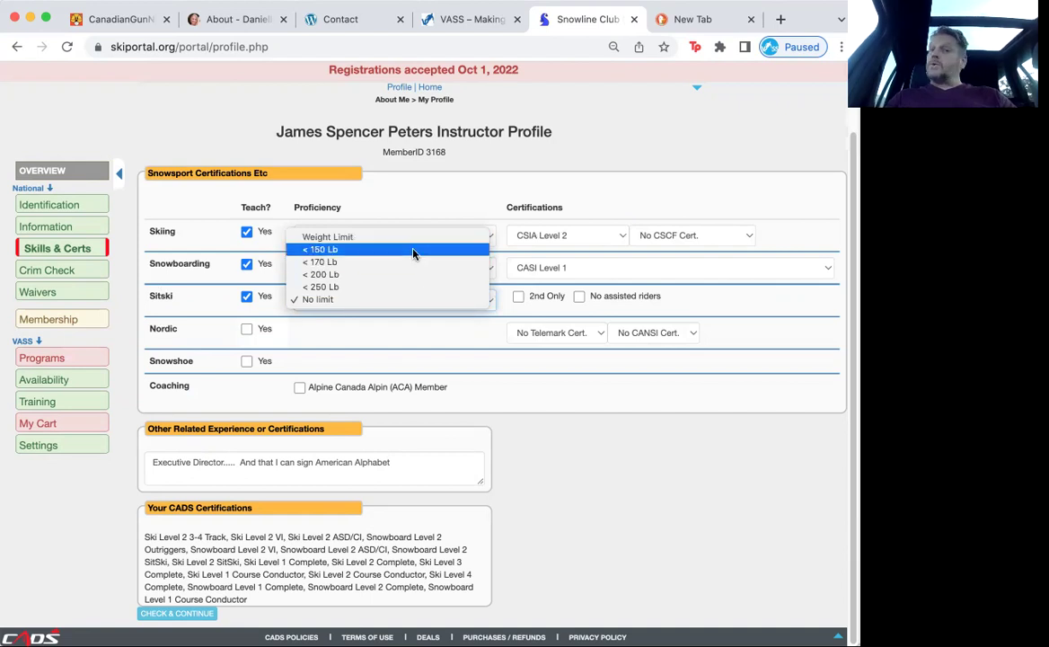
# Step: Leave Sitski's weight limit at No limit and look over the remaining skills and experience
pyautogui.click(689, 303)
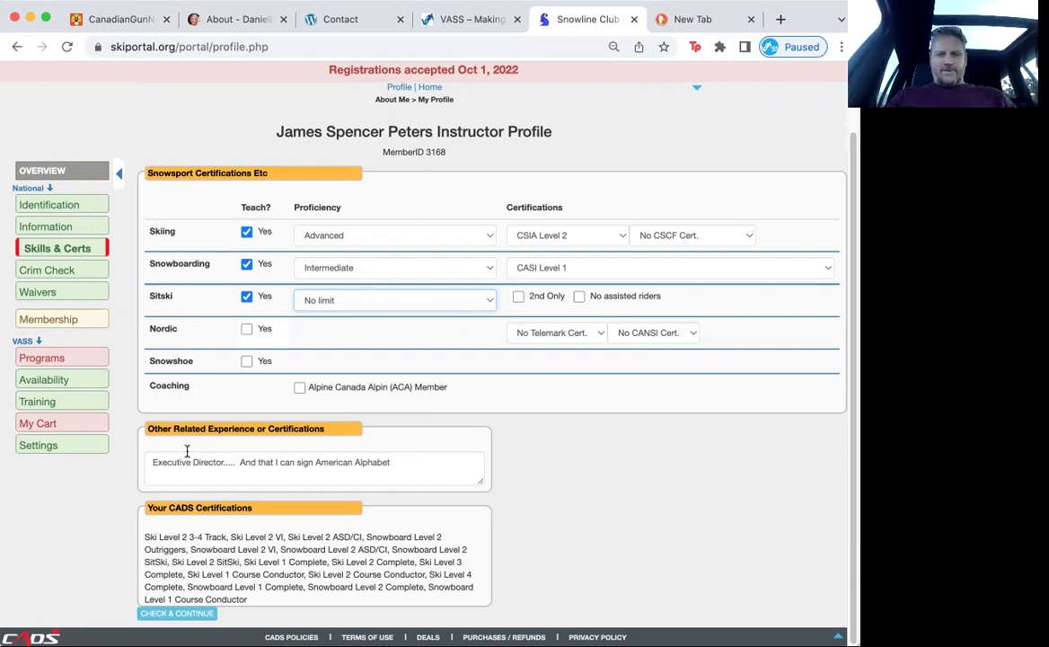
pyautogui.scroll(-1, 340, 462)
pyautogui.scroll(1, 332, 457)
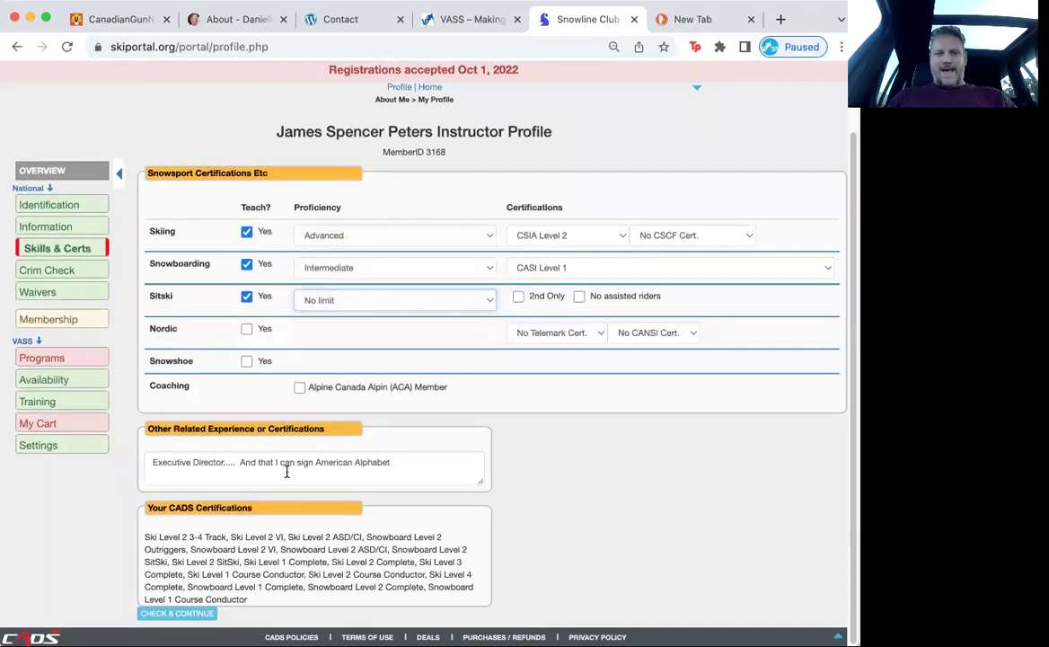
pyautogui.scroll(-1, 261, 539)
pyautogui.scroll(1, 262, 543)
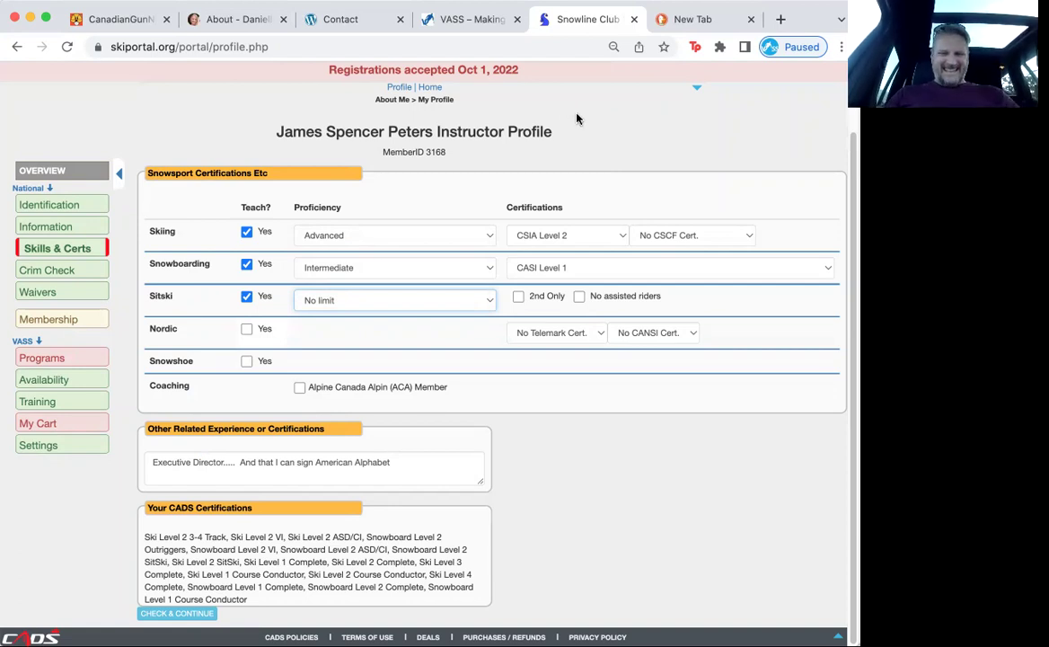
pyautogui.scroll(1, 370, 455)
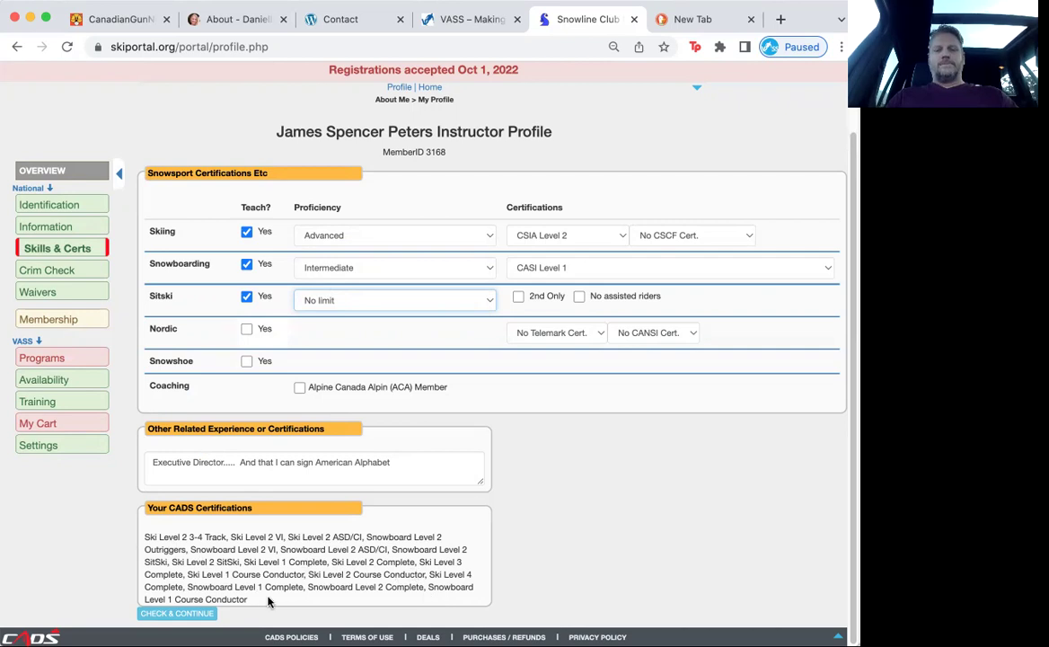
# Step: Open the Crim Check section and read the VASS criminal records check instructions
pyautogui.click(86, 275)
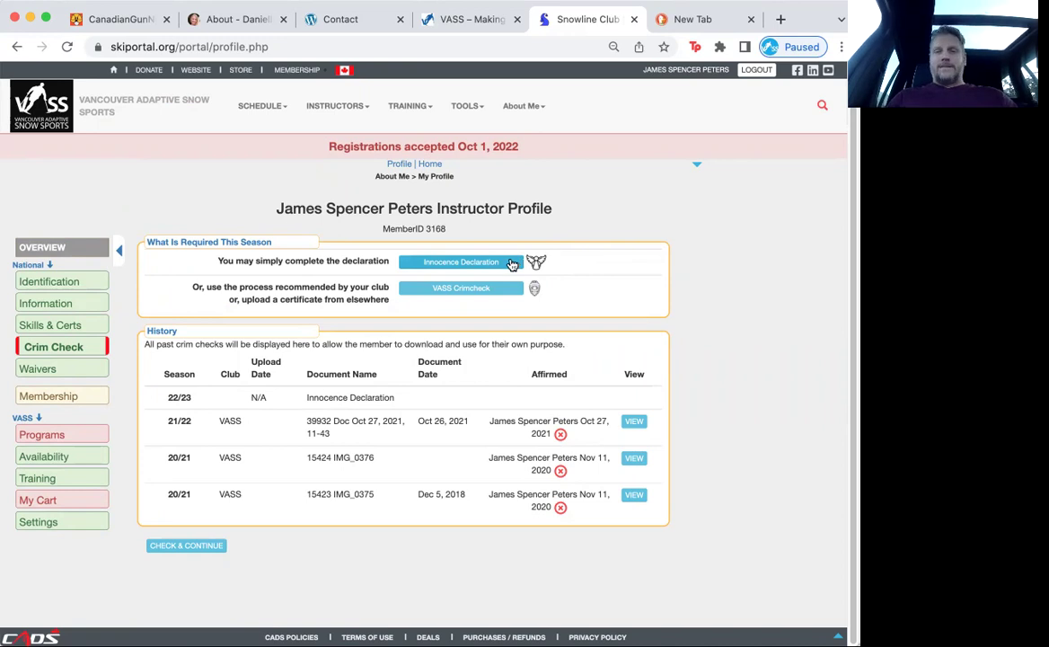
pyautogui.click(497, 291)
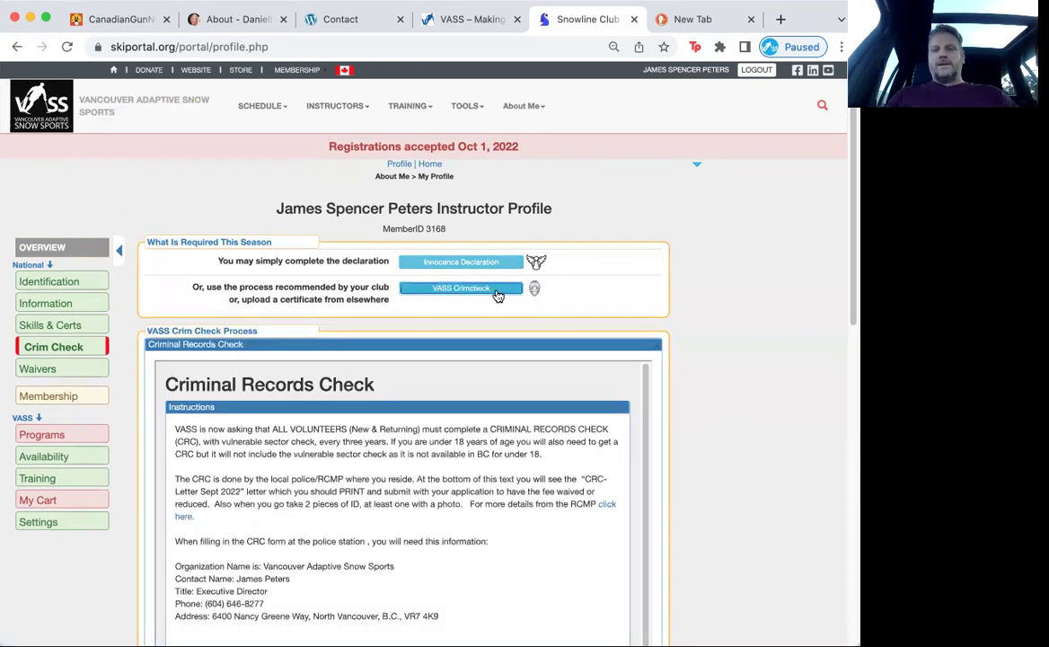
pyautogui.scroll(-1, 419, 551)
pyautogui.scroll(-5, 420, 551)
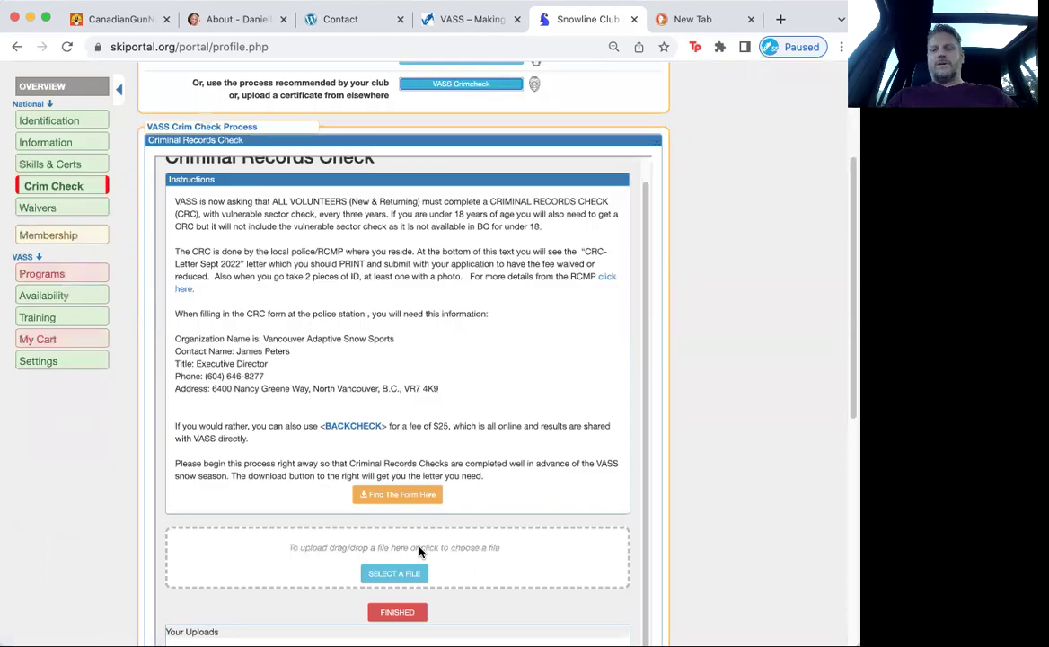
pyautogui.scroll(5, 417, 552)
# Step: Choose the Innocence Declaration, sign it with the instructor's full name, and save it
pyautogui.click(482, 260)
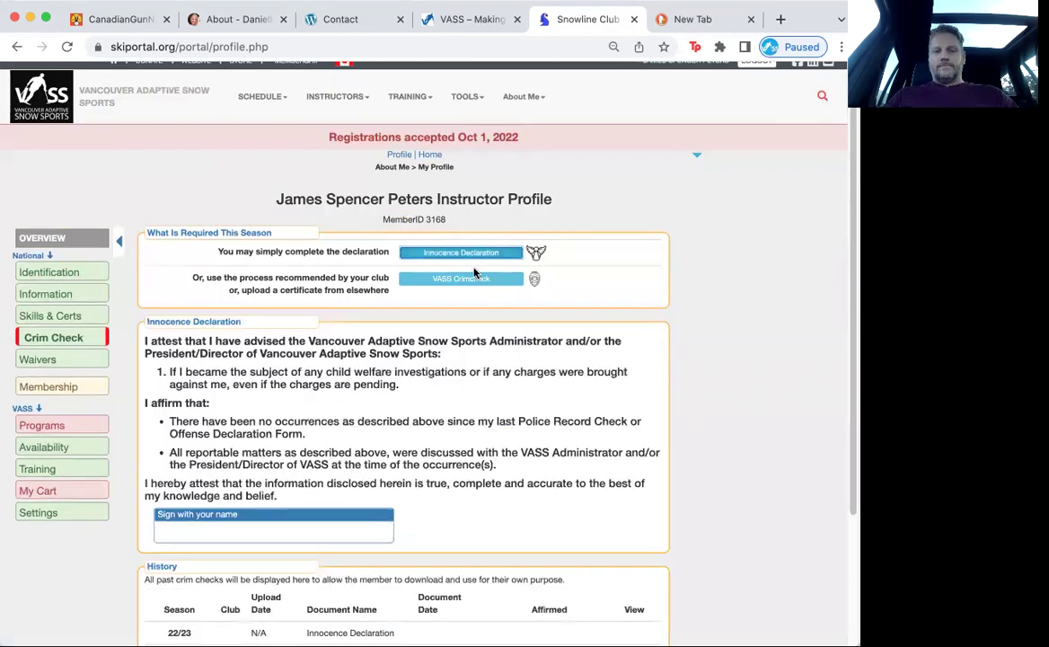
pyautogui.click(221, 537)
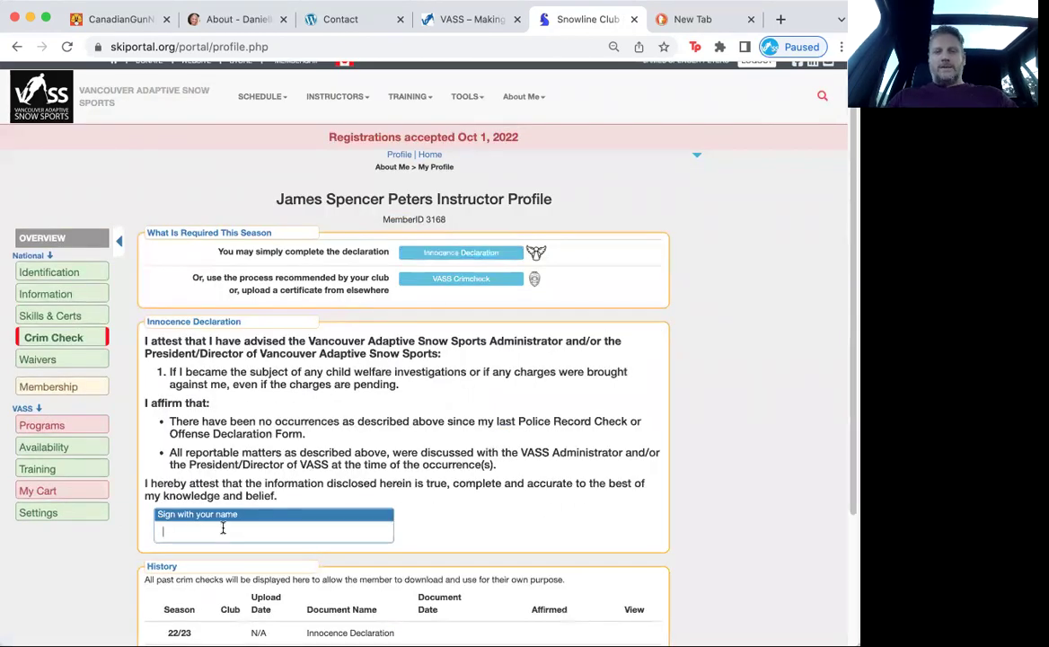
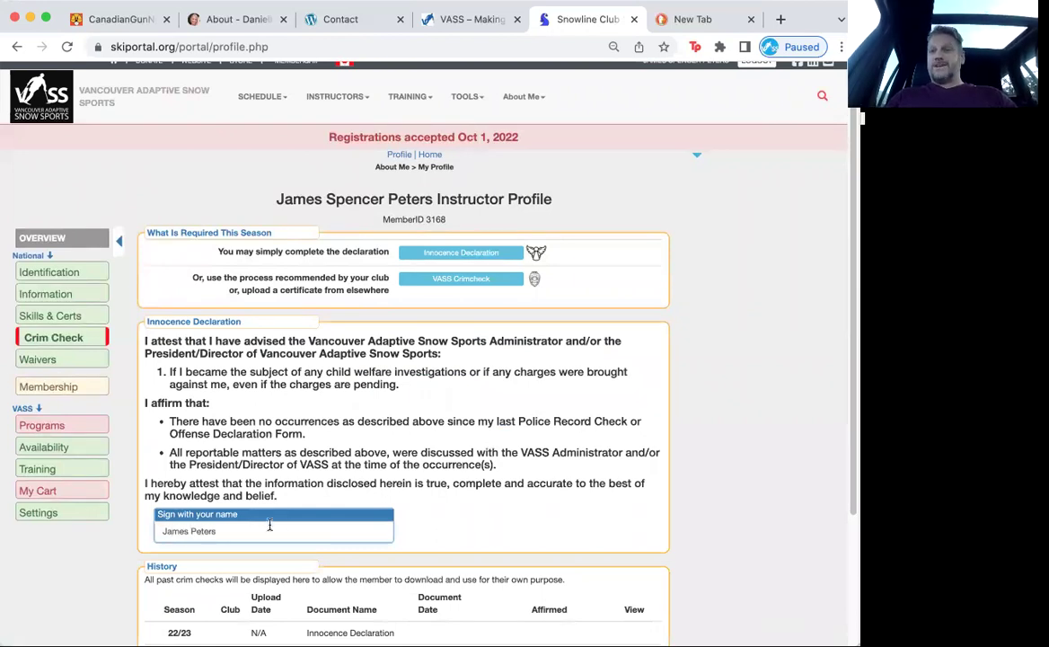
pyautogui.scroll(-3, 486, 497)
pyautogui.scroll(-1, 486, 498)
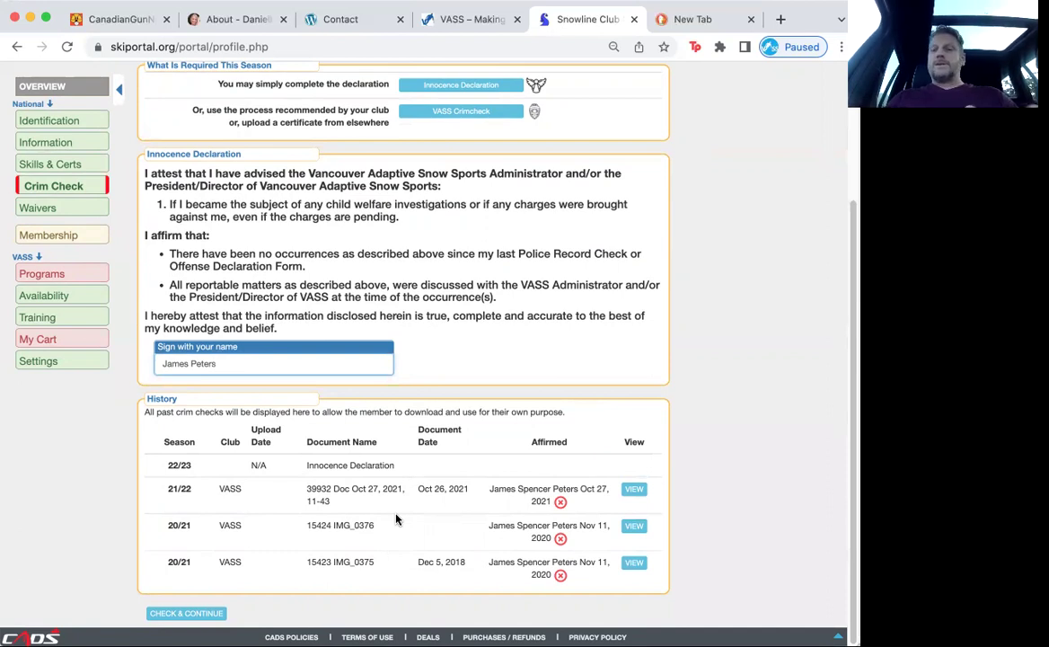
pyautogui.click(205, 614)
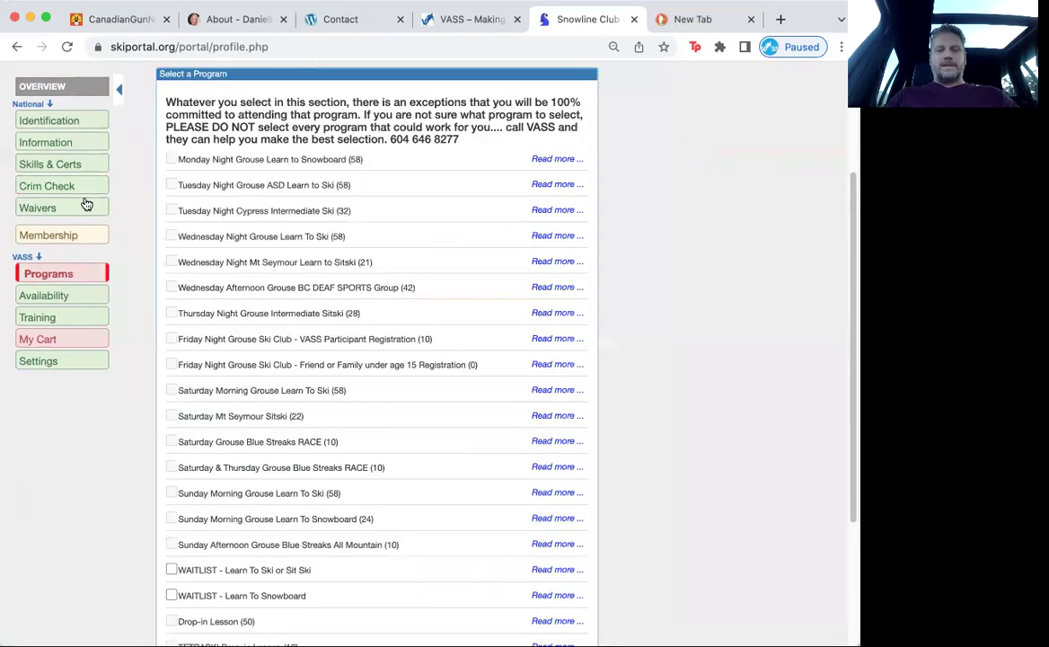
# Step: Check the Membership voting-register name and bundled CADS membership, then return to Programs
pyautogui.click(82, 236)
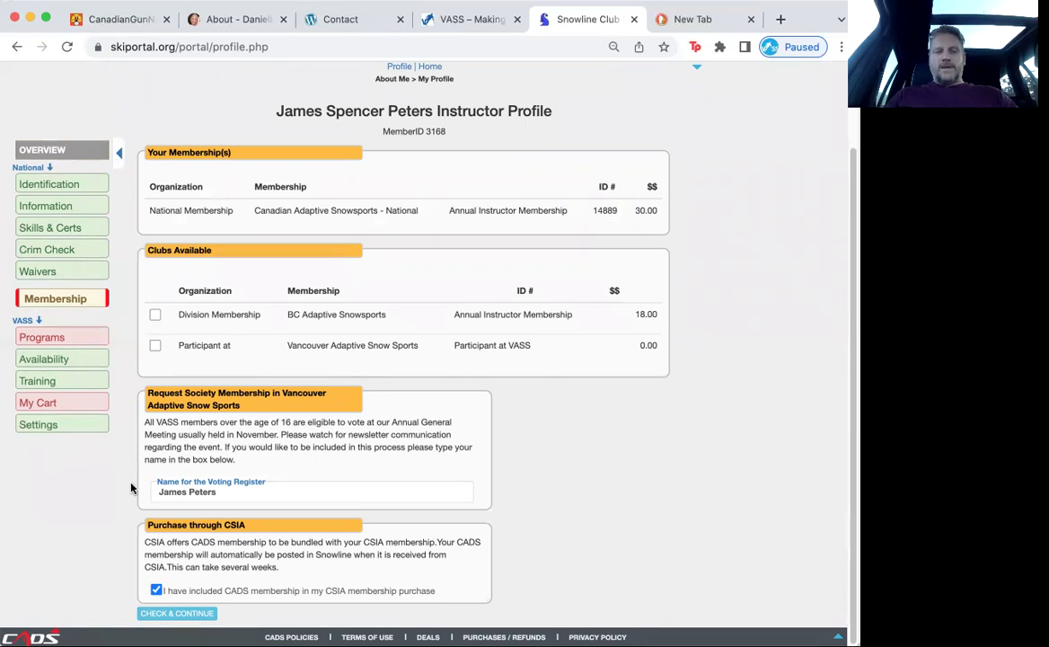
pyautogui.scroll(-1, 125, 521)
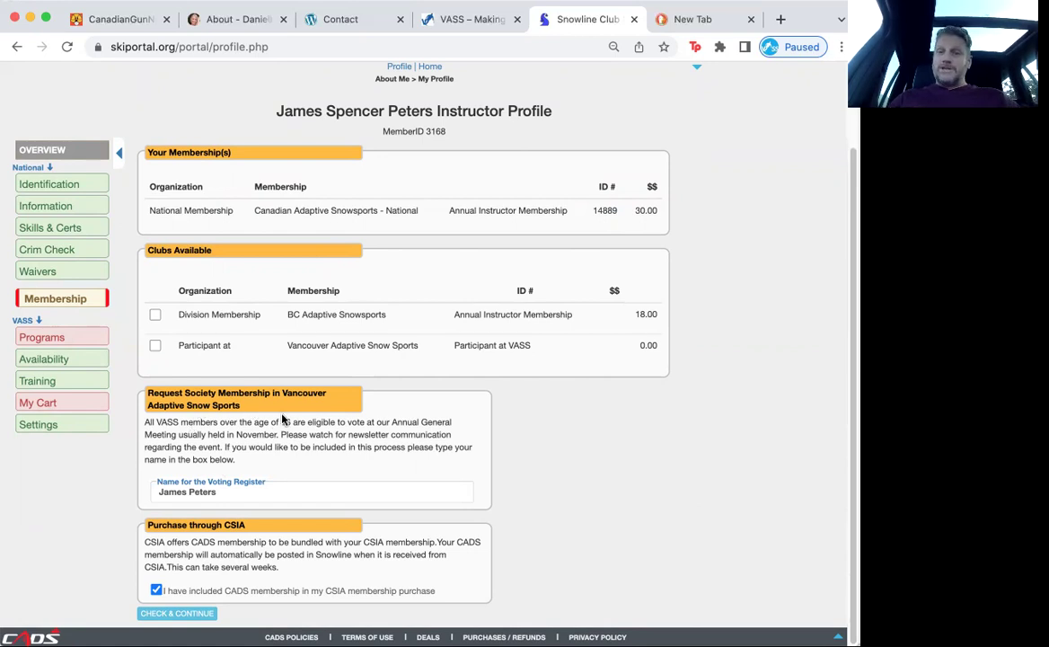
pyautogui.click(229, 491)
pyautogui.click(121, 499)
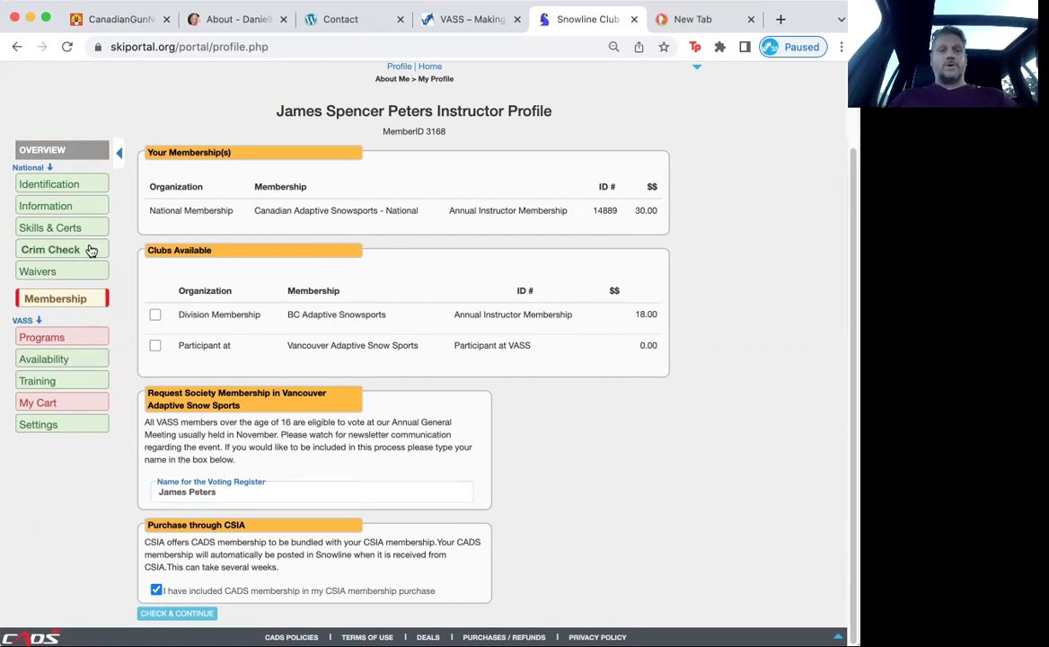
pyautogui.click(83, 337)
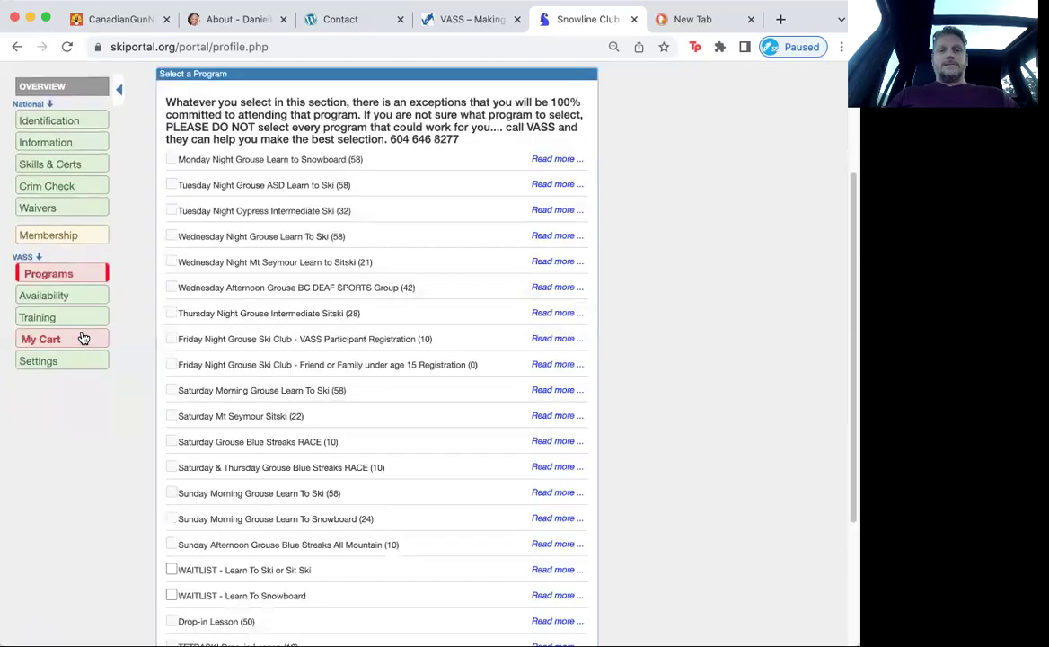
# Step: Scroll through the Select a Program list, then go to the Availability section
pyautogui.scroll(-3, 215, 389)
pyautogui.scroll(5, 231, 388)
pyautogui.scroll(-5, 231, 388)
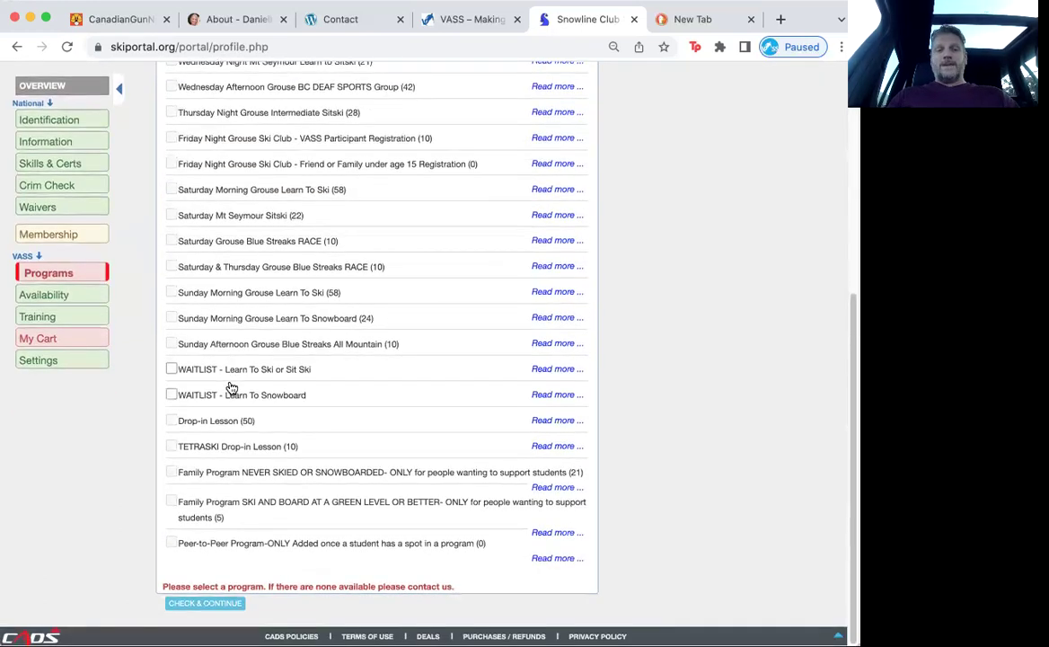
pyautogui.scroll(3, 231, 388)
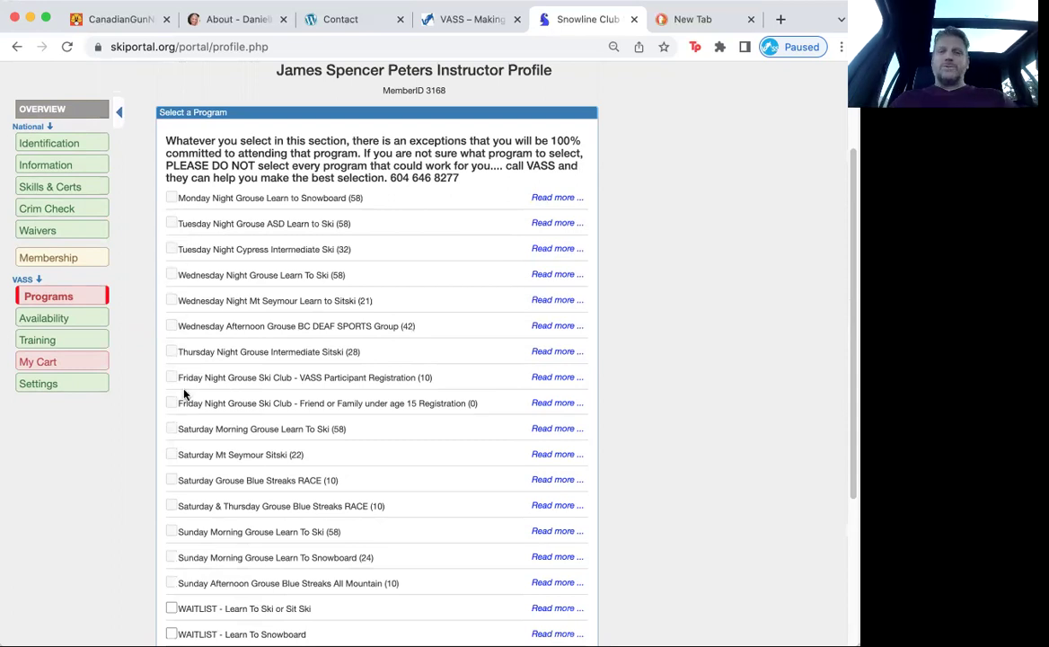
pyautogui.scroll(-2, 186, 470)
pyautogui.scroll(1, 186, 471)
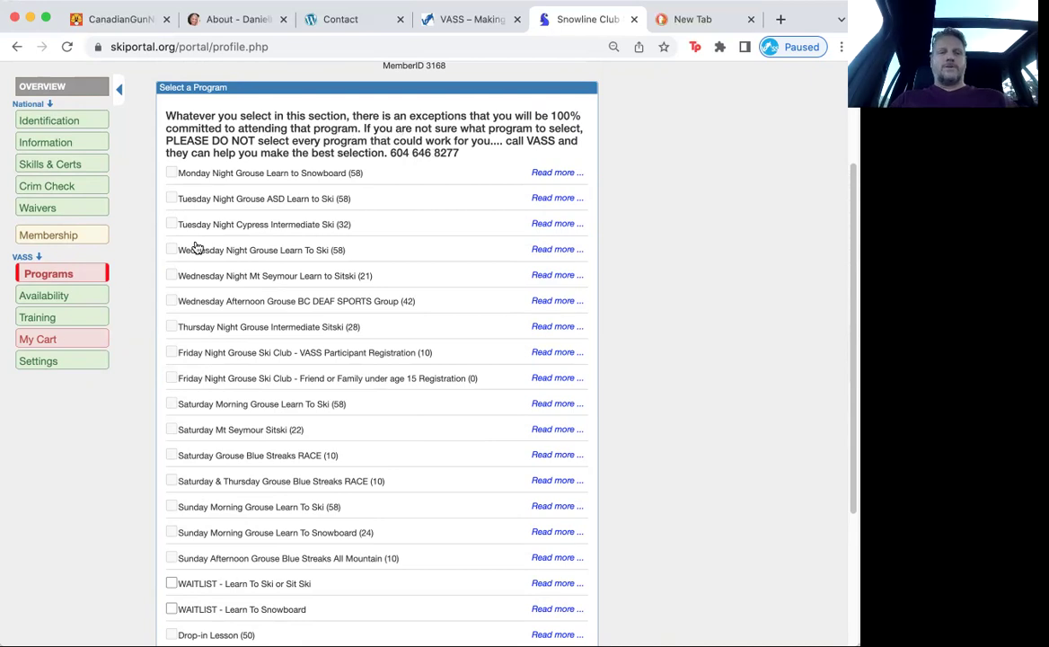
pyautogui.click(77, 299)
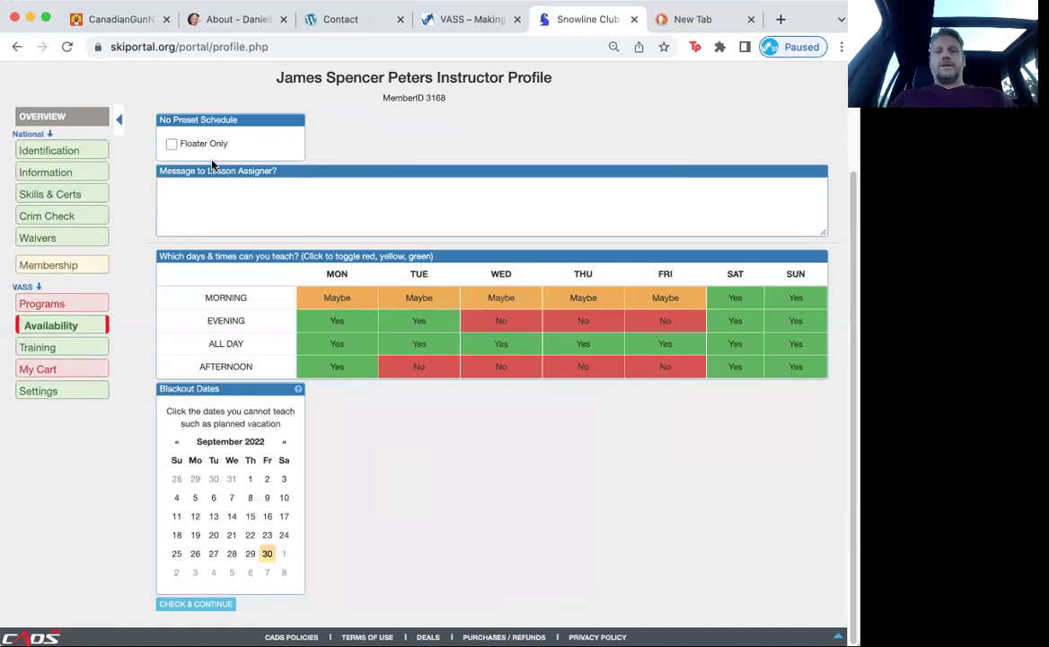
# Step: Keep the regular weekly schedule by turning Floater Only back off, checking Programs, and returning
pyautogui.click(172, 145)
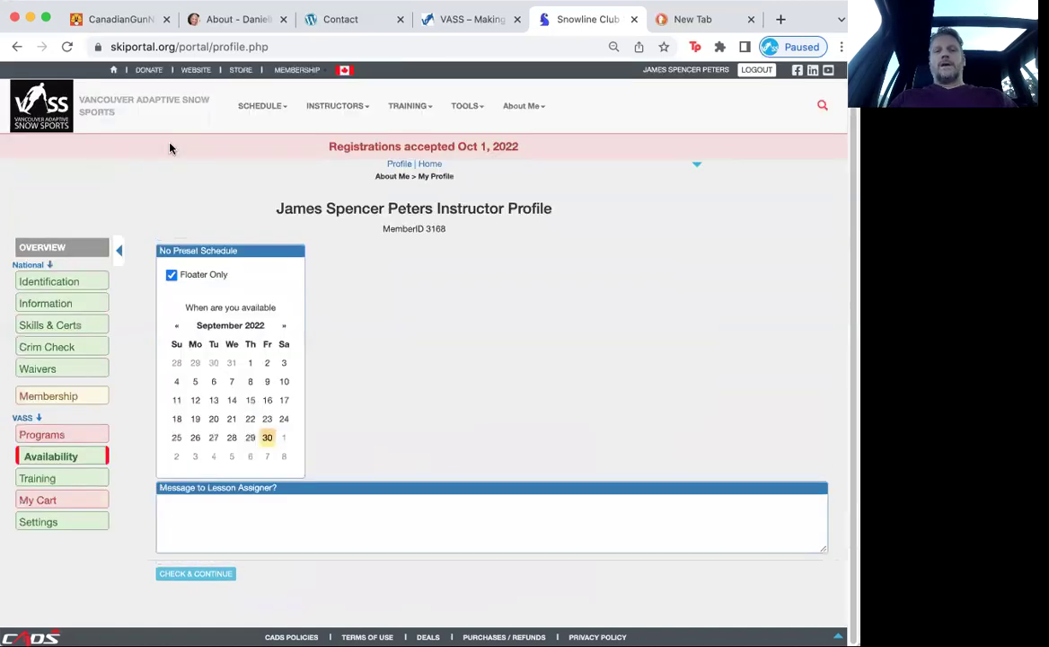
pyautogui.click(171, 275)
pyautogui.scroll(-3, 290, 201)
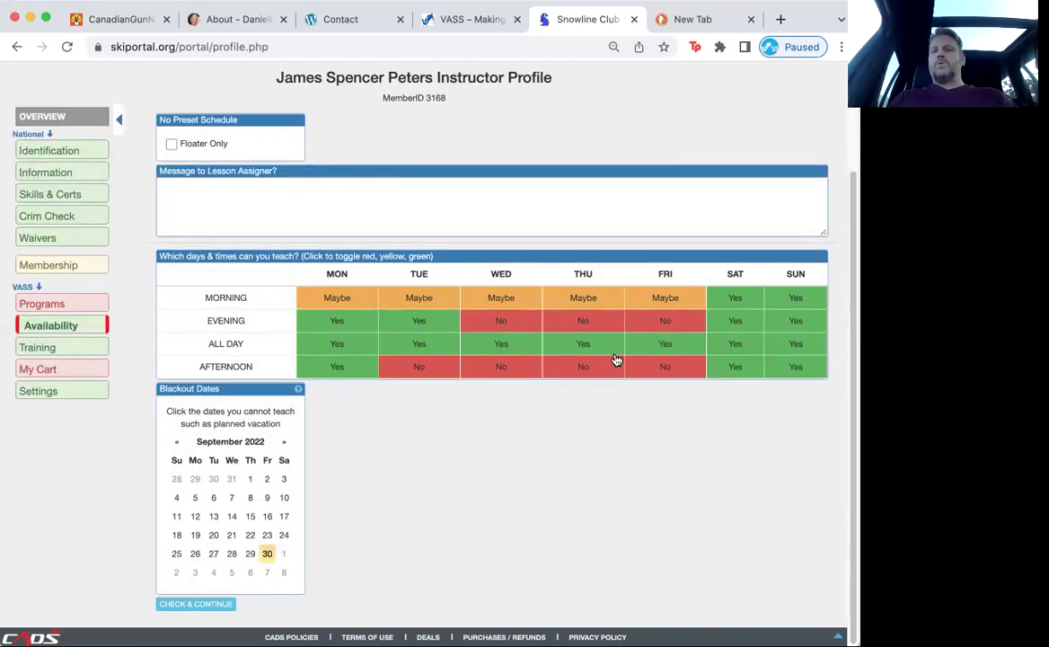
pyautogui.click(80, 307)
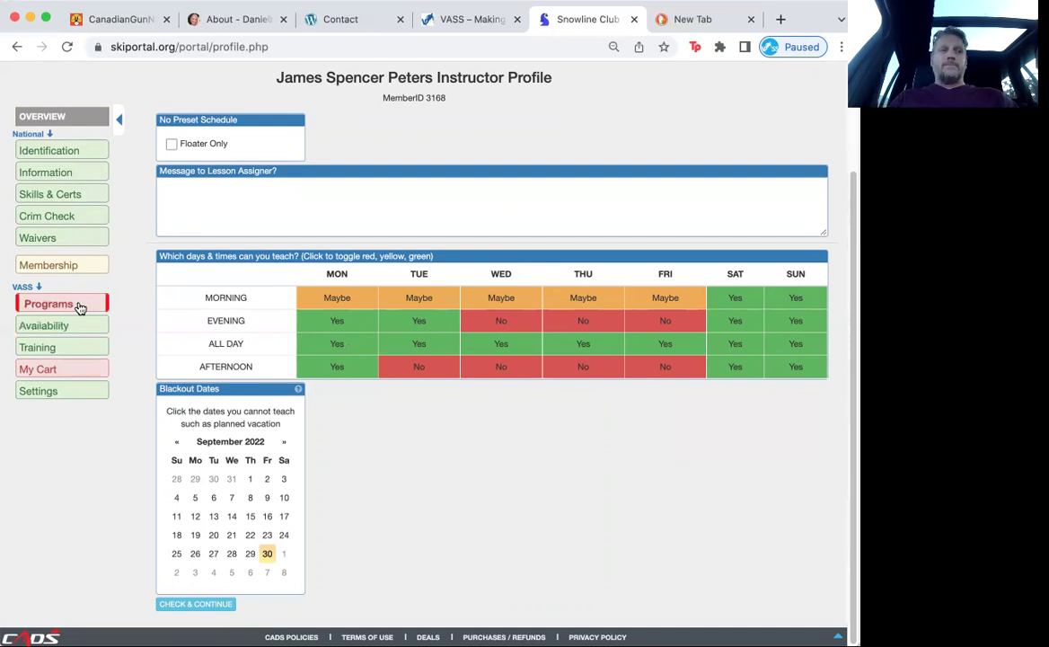
pyautogui.scroll(-5, 270, 431)
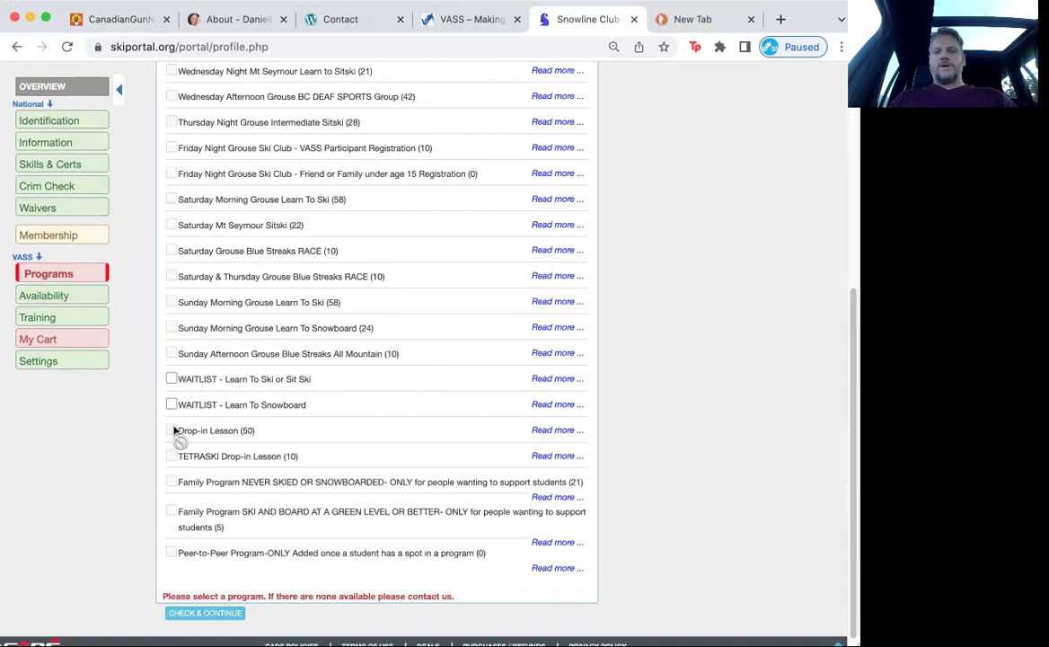
pyautogui.click(83, 298)
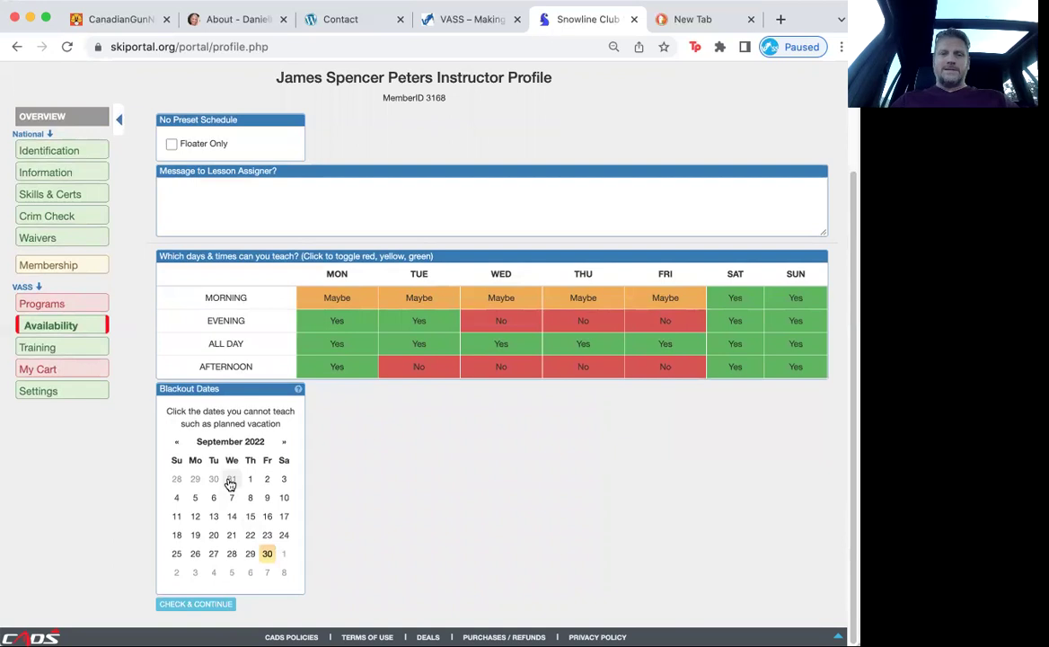
# Step: Advance the blackout calendar to January 2023 and mark January 30, 2023 as a blackout date
pyautogui.click(283, 442)
pyautogui.click(284, 442)
pyautogui.click(284, 443)
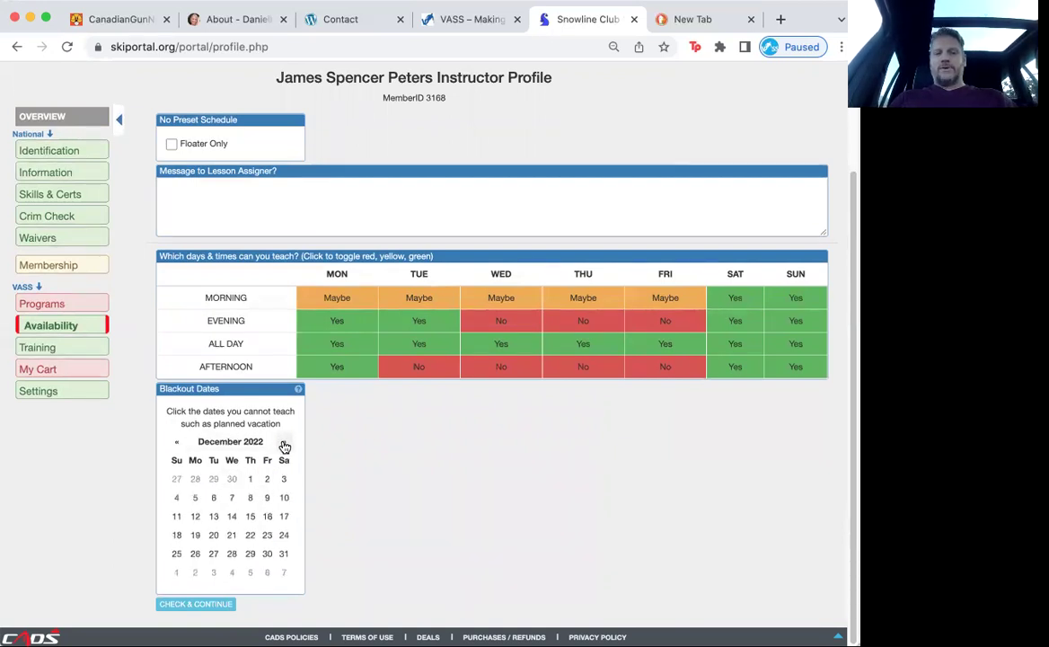
pyautogui.click(284, 444)
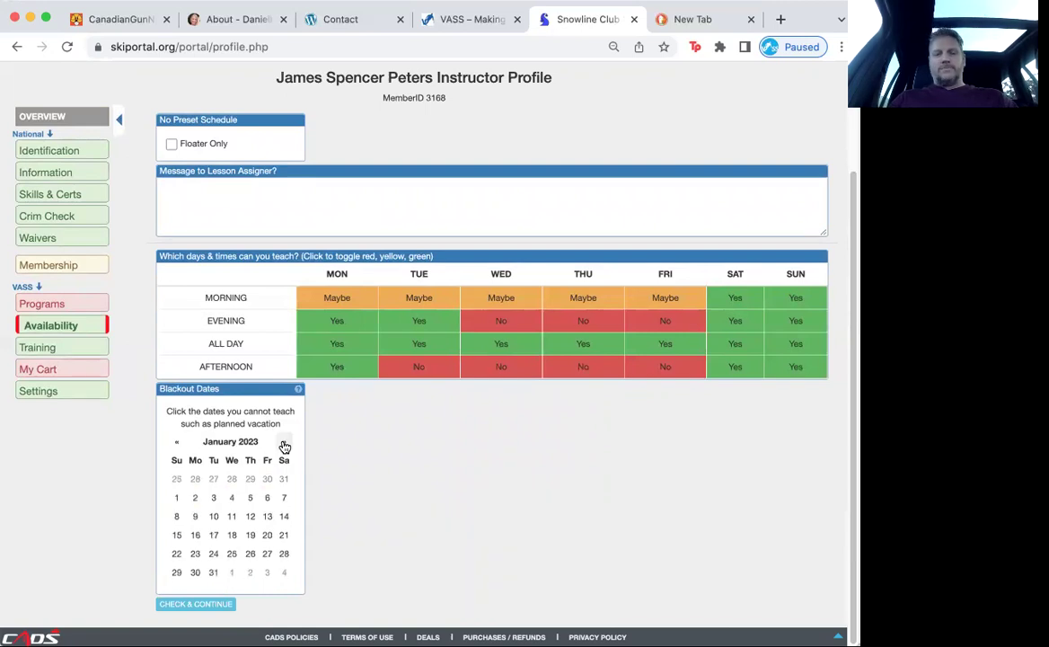
pyautogui.click(196, 573)
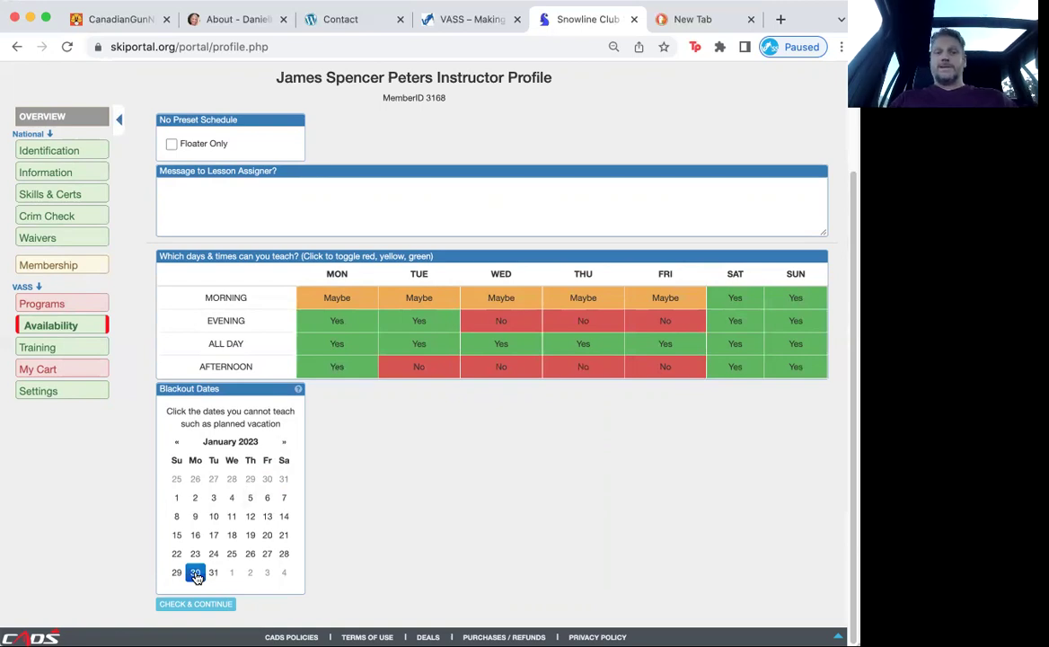
pyautogui.click(74, 347)
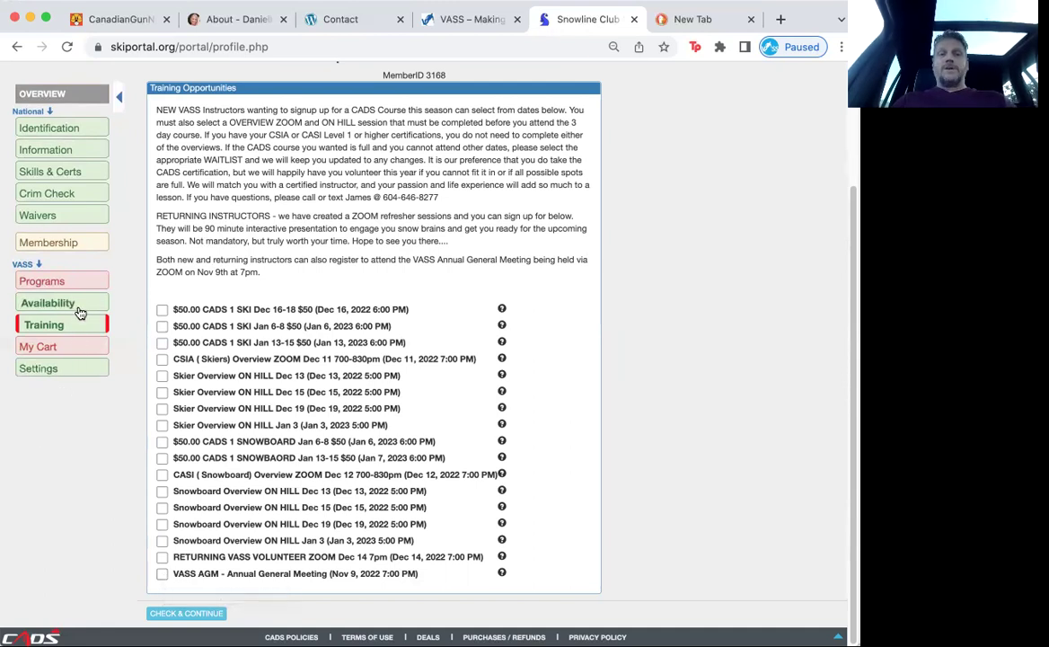
# Step: Open My Cart to see the $18.00 Annual Instructor Membership owed
pyautogui.click(74, 352)
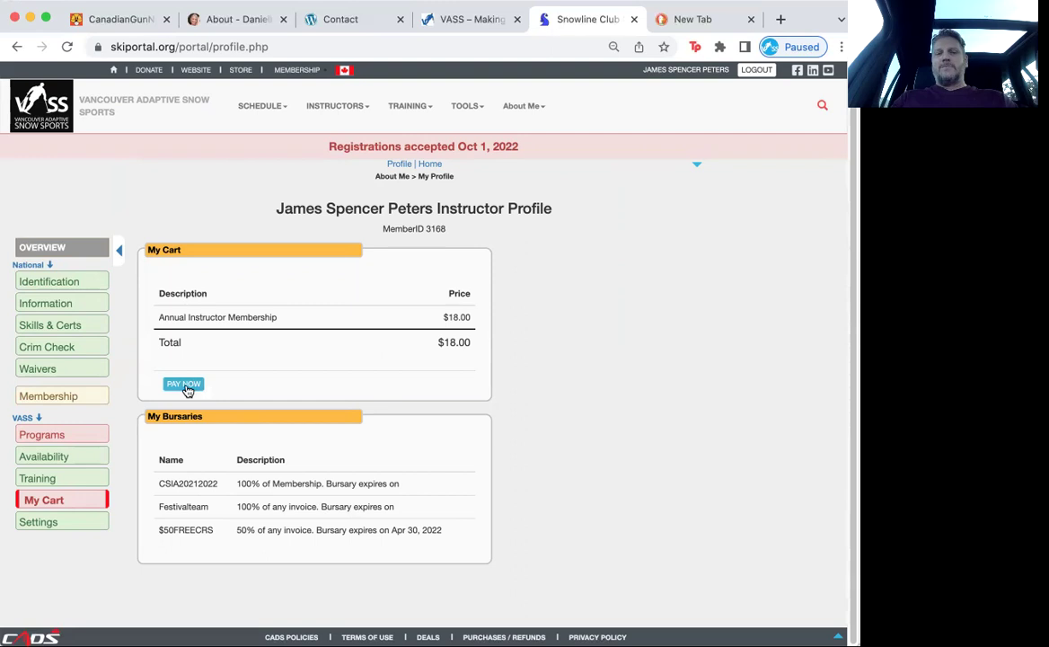
# Step: Open the account Settings page showing lesson reminders, calendar scheduling and language
pyautogui.click(67, 524)
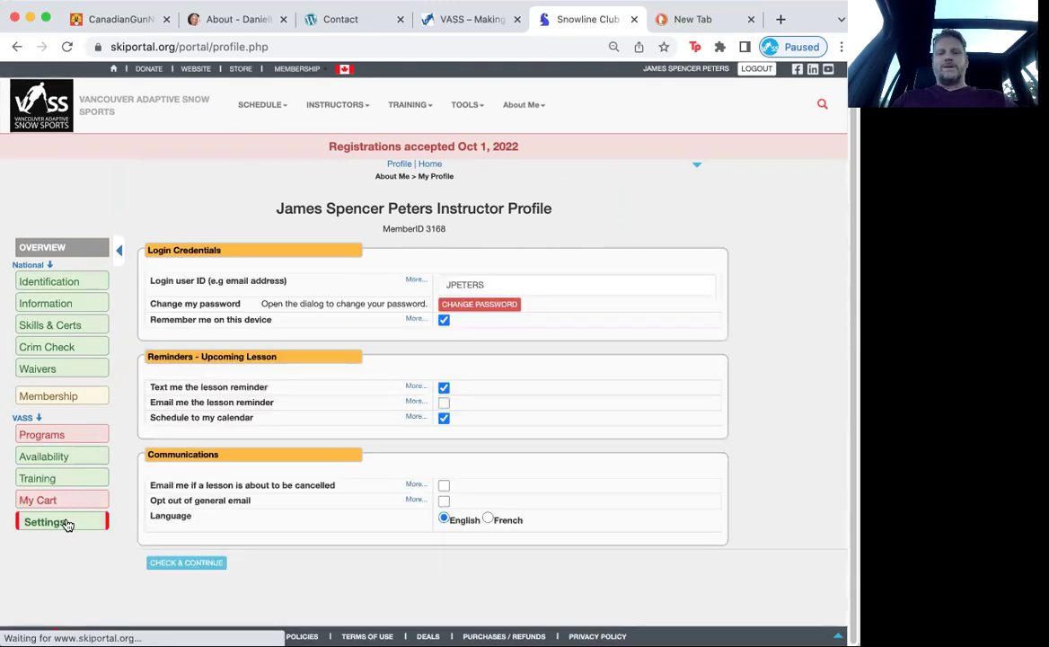